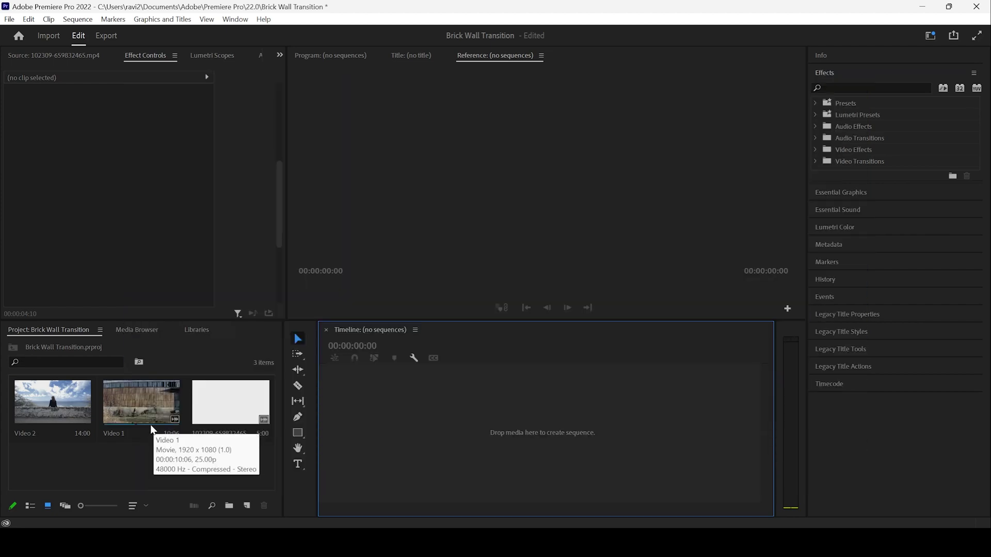
# - Create a sequence from the Video 1 footage and move its clip up to track V2
pyautogui.click(122, 407)
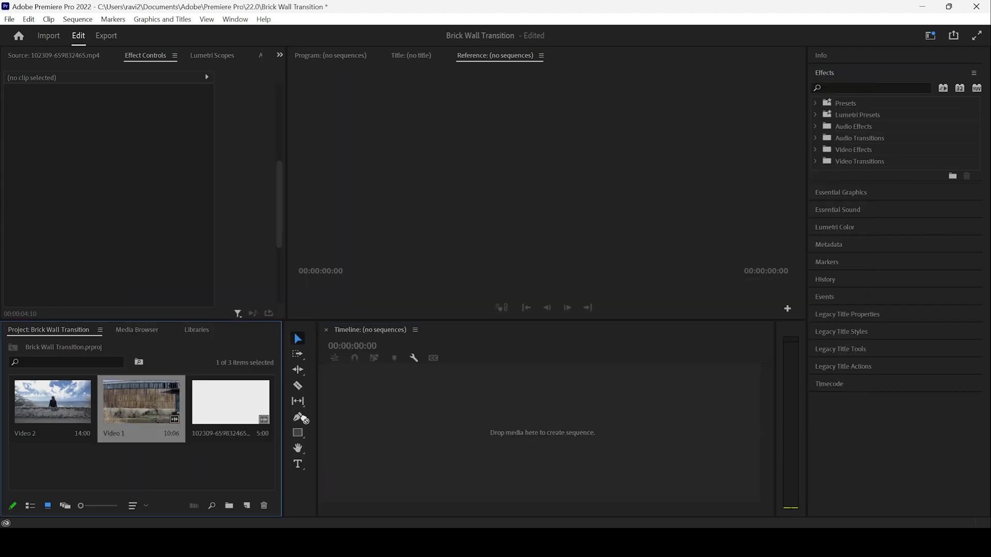
pyautogui.moveTo(300, 416); pyautogui.dragTo(358, 416)
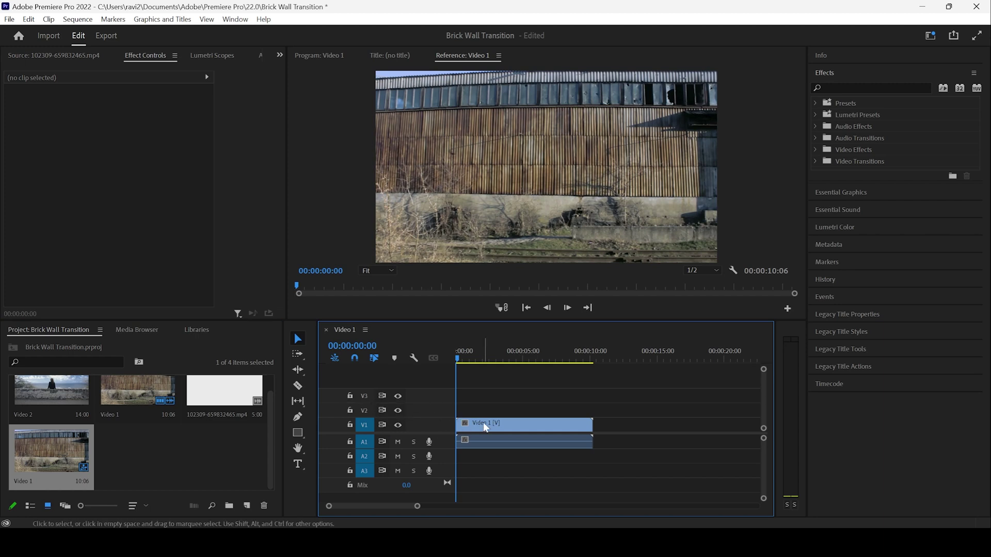
pyautogui.moveTo(485, 427); pyautogui.dragTo(484, 419)
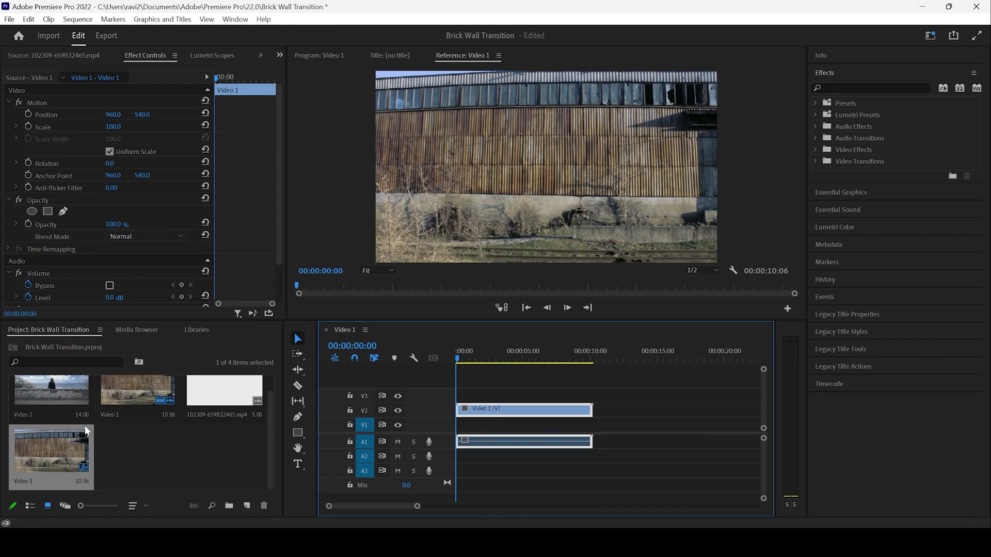
# - Place Video 2 on V1 so it overlaps the end of Video 1, around 5 seconds
pyautogui.moveTo(33, 395); pyautogui.dragTo(533, 427)
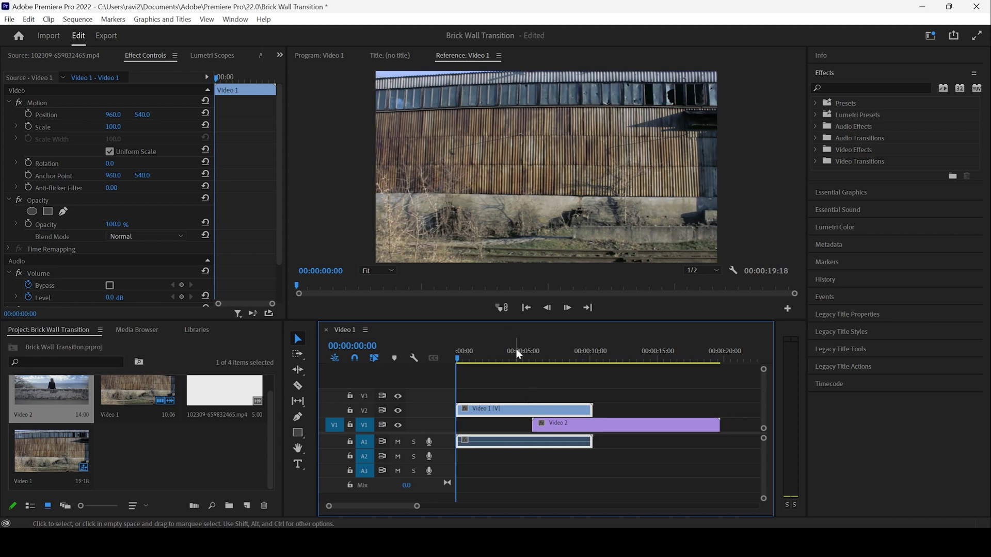
pyautogui.moveTo(518, 352)
pyautogui.mouseDown()
pyautogui.moveTo(557, 358)
pyautogui.moveTo(531, 361)
pyautogui.mouseUp()
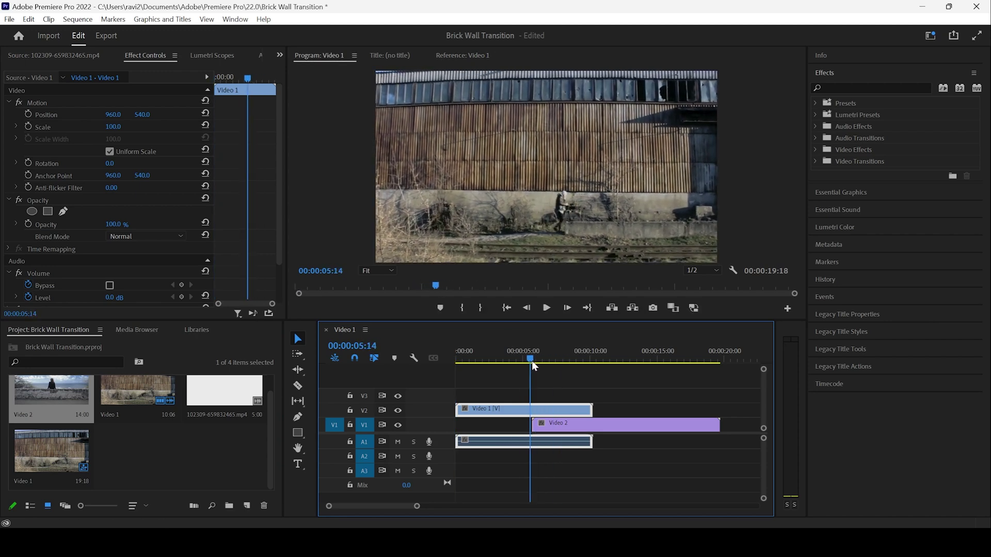
pyautogui.click(552, 429)
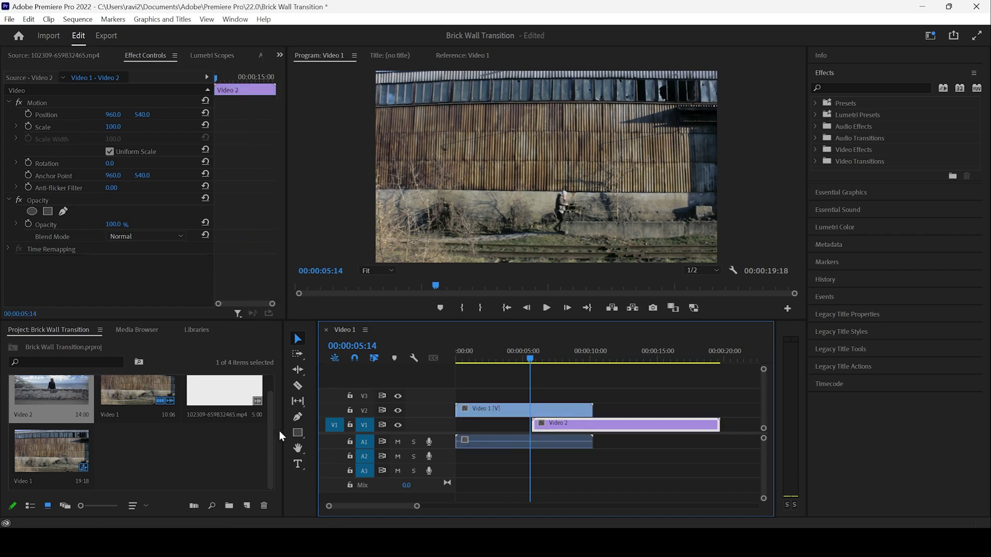
pyautogui.moveTo(274, 428); pyautogui.dragTo(274, 410)
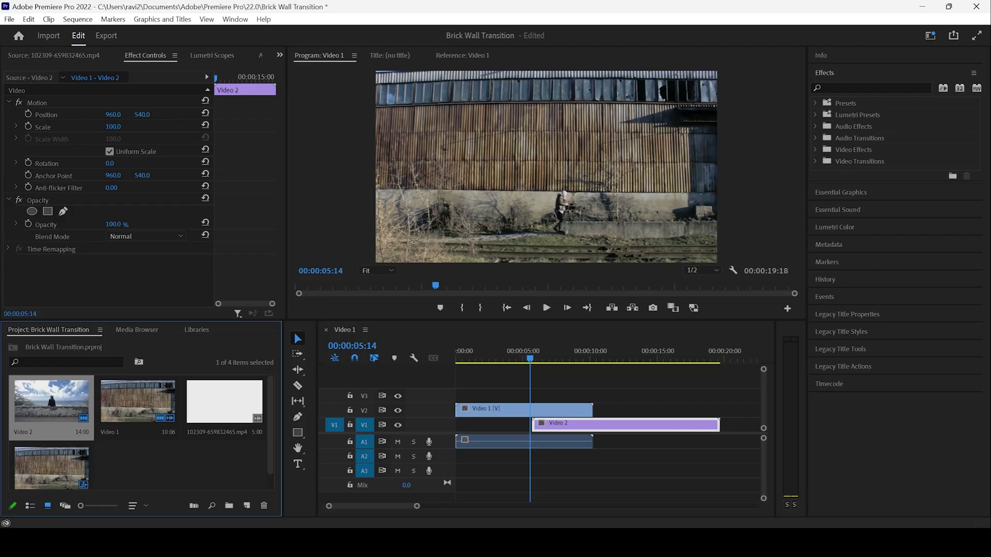
# - Put the 102309-659832465.mp4 overlay on V3 and align Video 2's start with it at 00:00:04:10
pyautogui.click(222, 416)
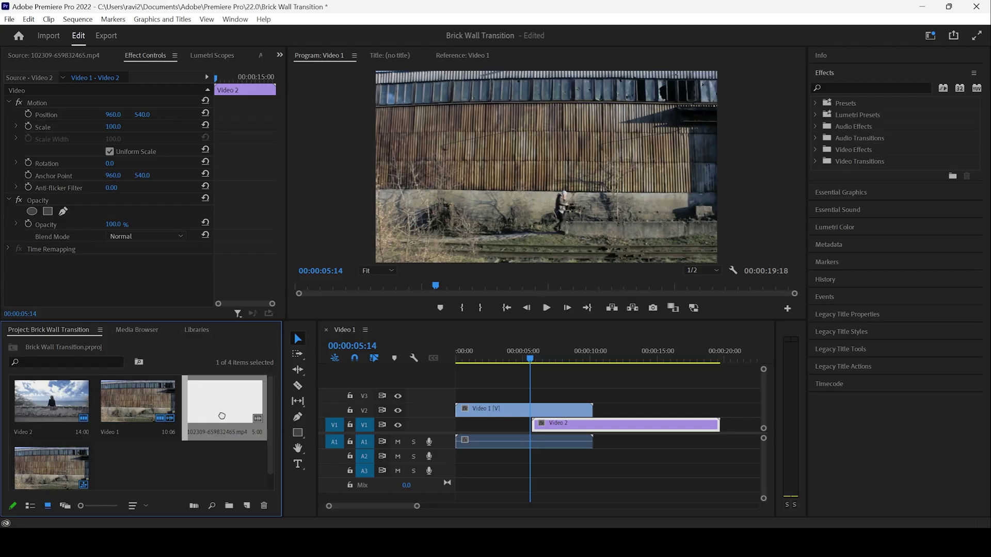
pyautogui.moveTo(222, 416); pyautogui.dragTo(527, 396)
pyautogui.click(515, 349)
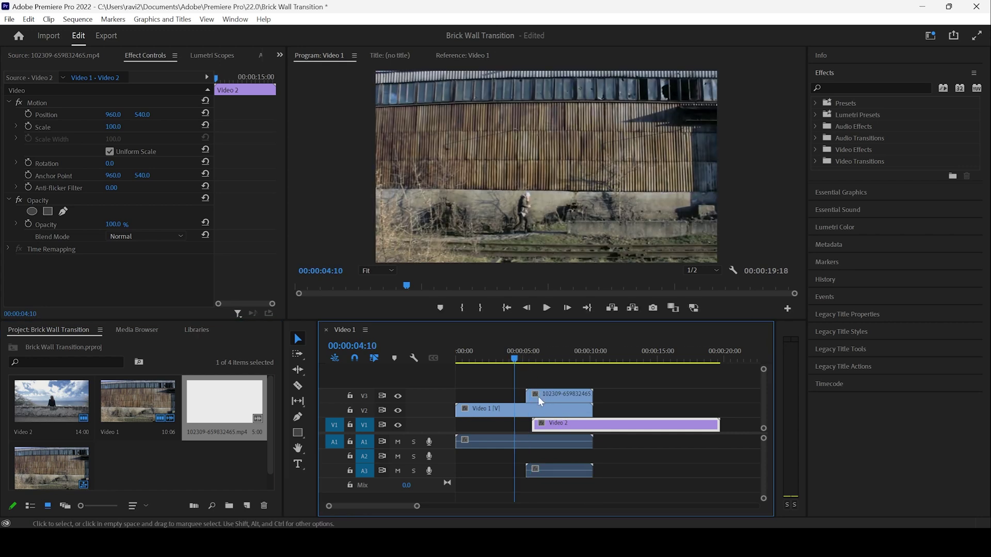
pyautogui.moveTo(546, 431); pyautogui.dragTo(539, 431)
pyautogui.click(533, 395)
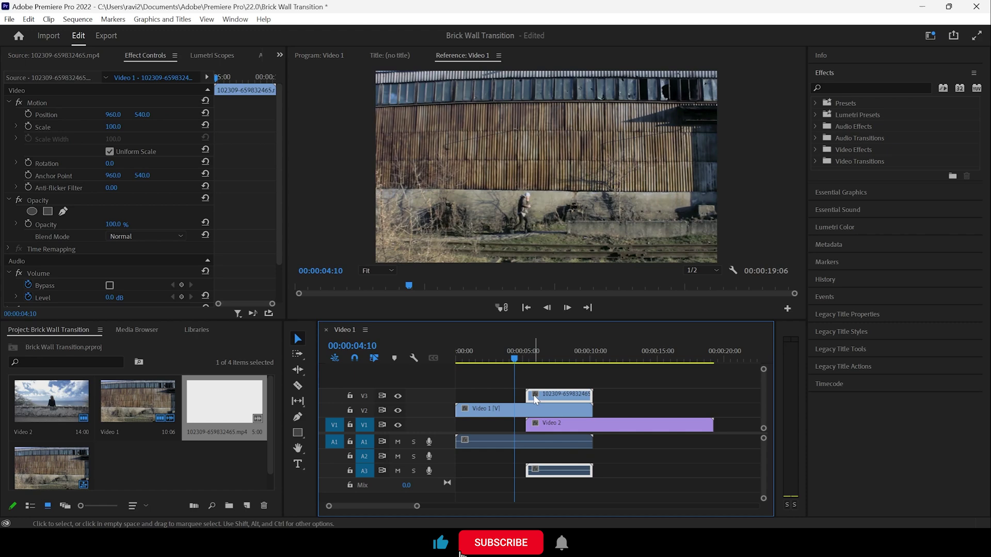
# - Split Video 1 with the Razor Tool where the overlay begins, then select its second piece
pyautogui.click(297, 386)
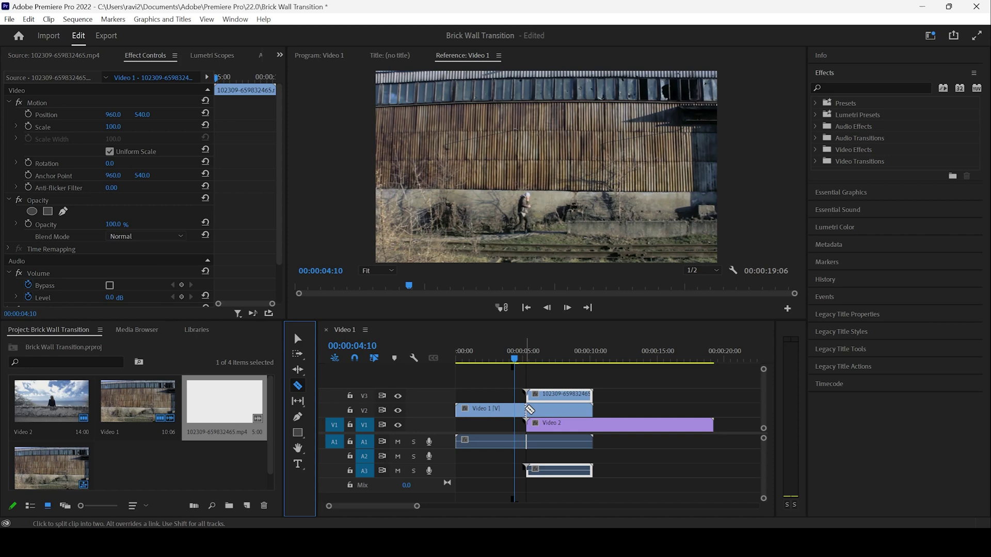
pyautogui.click(525, 411)
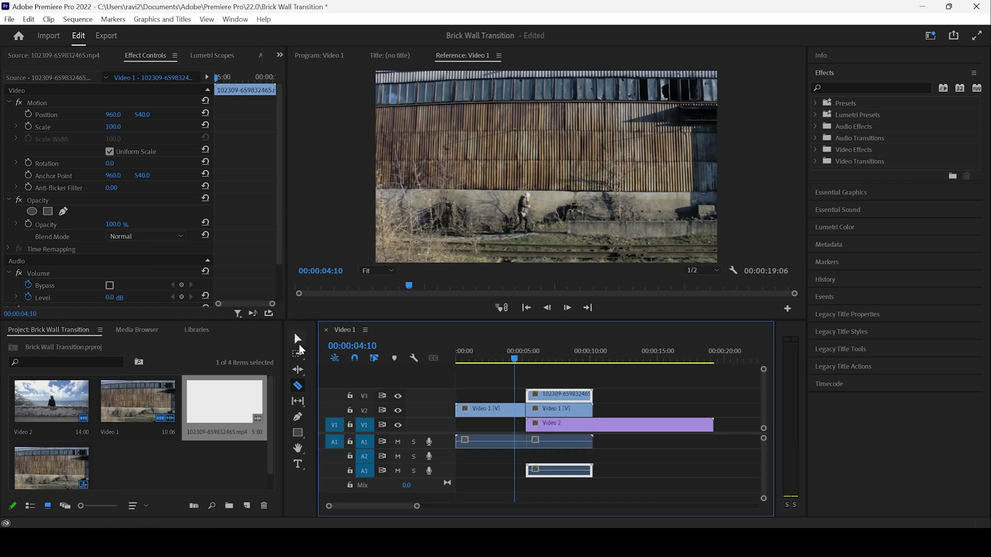
pyautogui.click(297, 339)
pyautogui.click(541, 409)
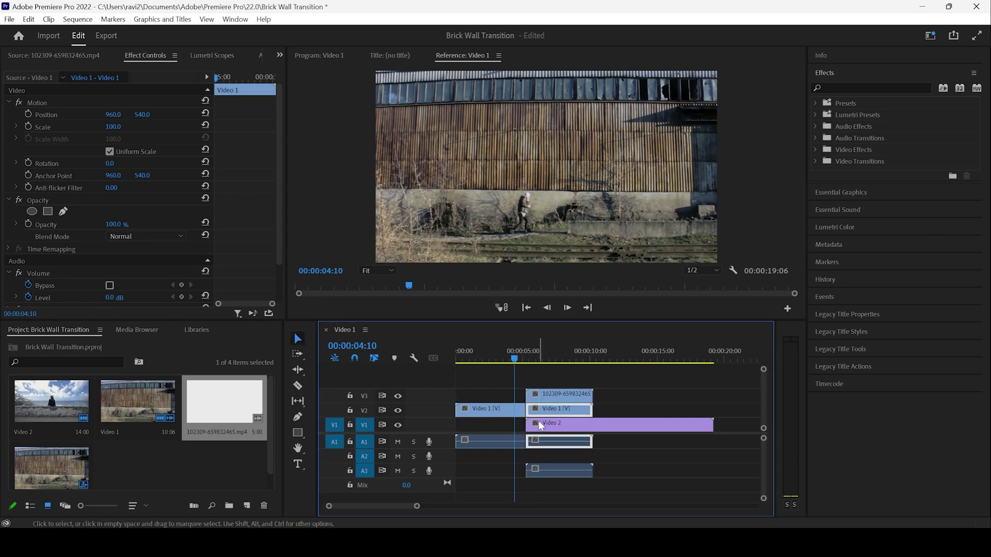
pyautogui.click(538, 422)
pyautogui.click(538, 409)
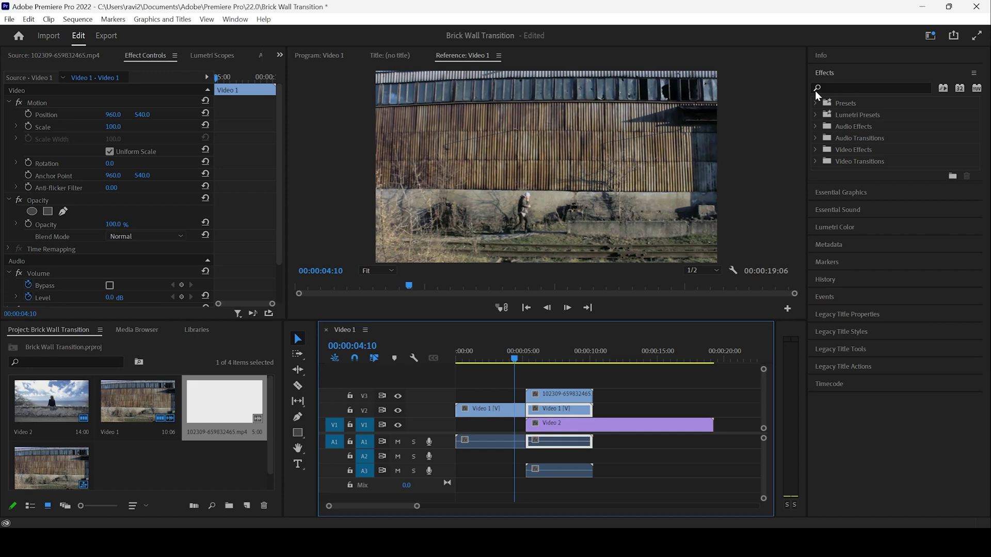
# - Reopen the Effects panel and search 'track' to reveal Keying > Track Matte Key
pyautogui.click(825, 72)
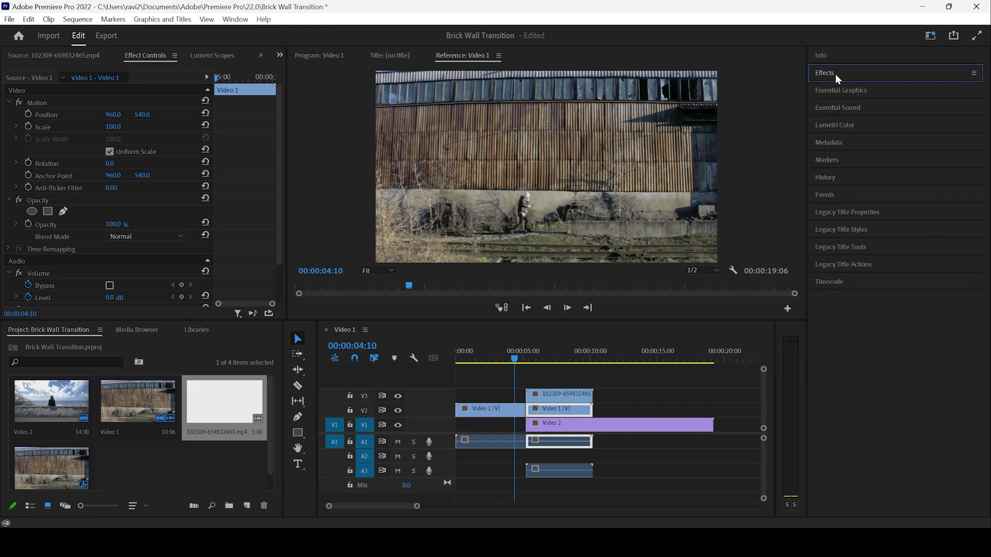
pyautogui.click(235, 20)
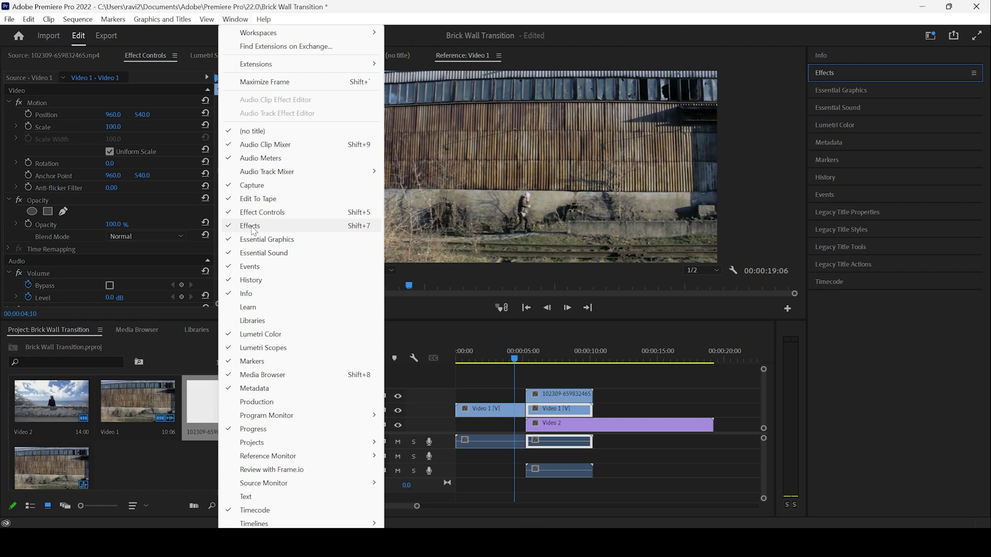
pyautogui.click(829, 69)
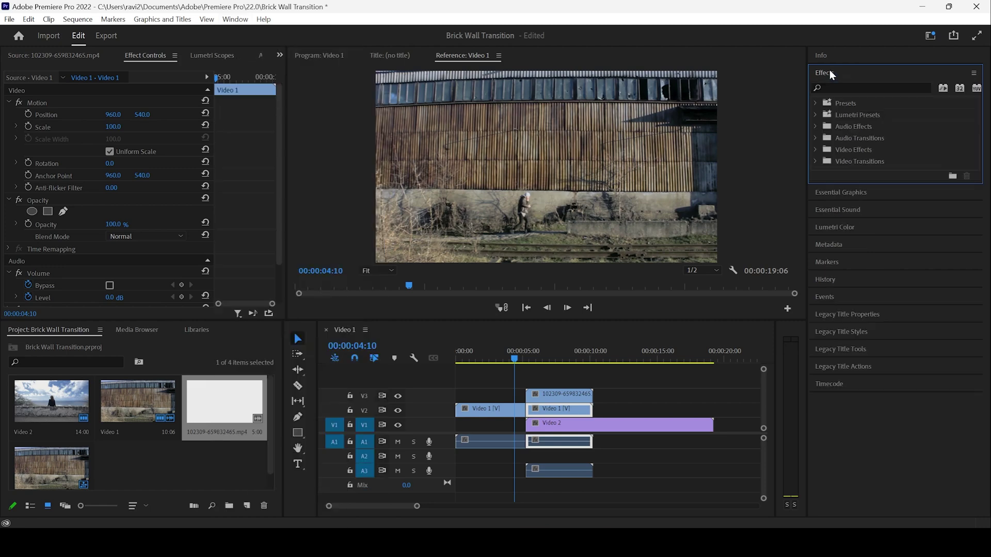
pyautogui.click(836, 87)
pyautogui.write('track')
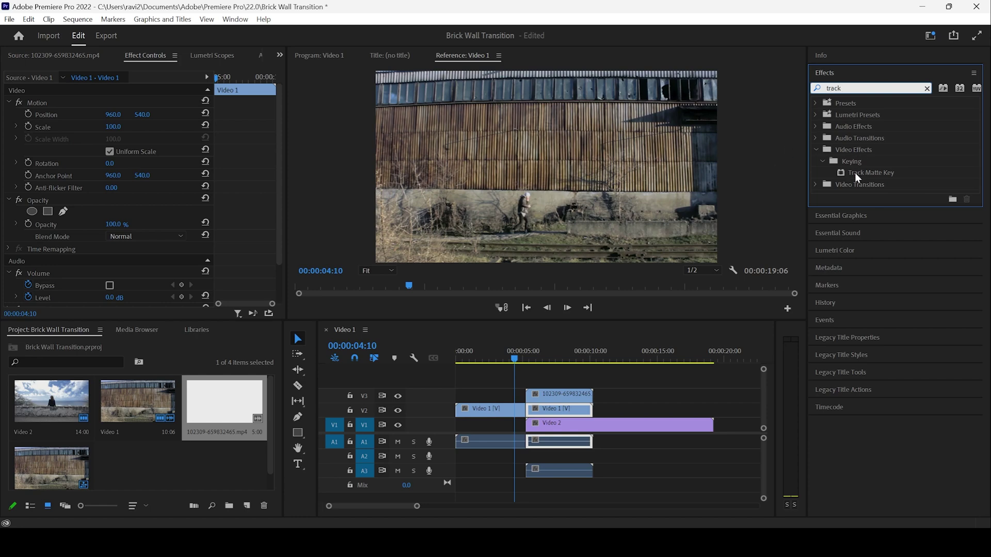
# - Apply Track Matte Key to the second Video 1 piece with Matte set to Video 3
pyautogui.moveTo(869, 172); pyautogui.dragTo(555, 408)
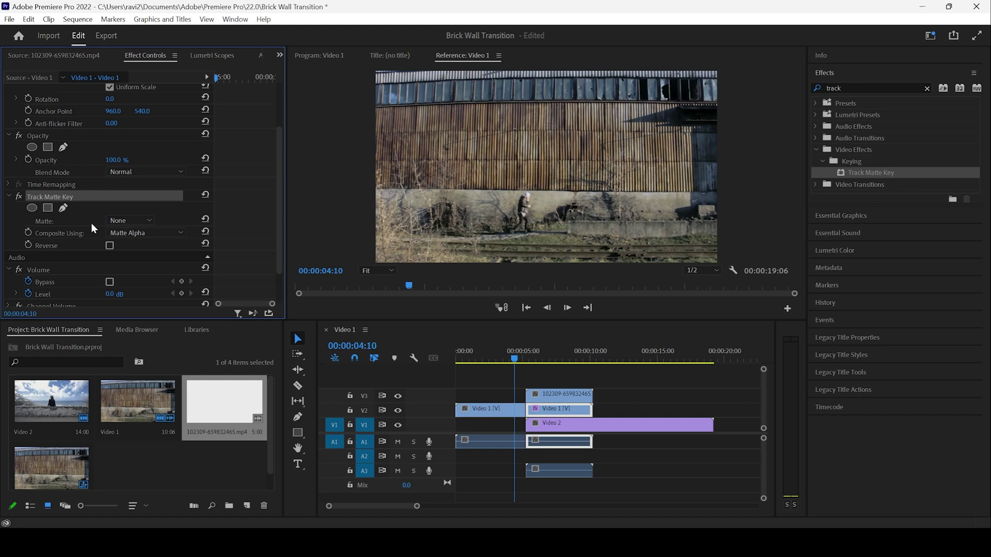
pyautogui.click(125, 222)
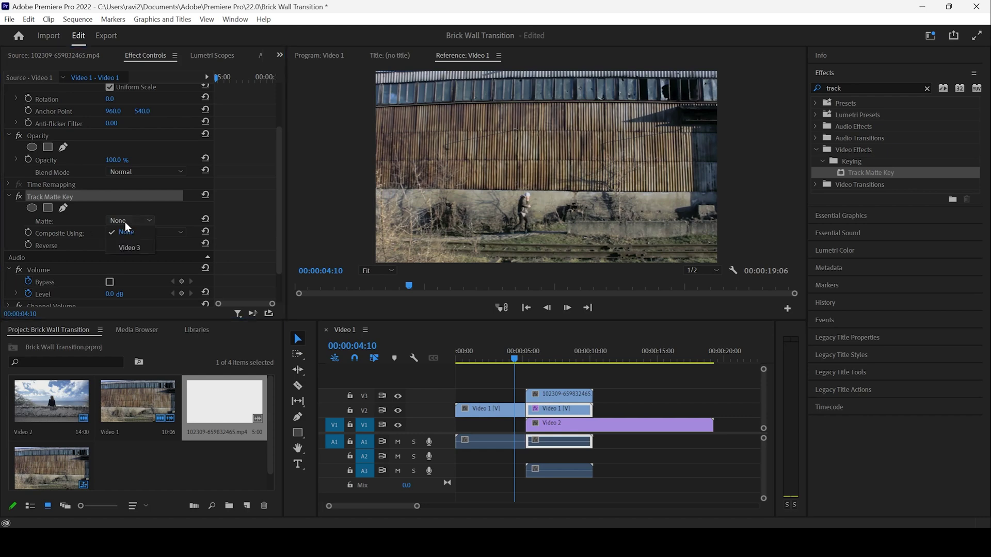
pyautogui.click(128, 248)
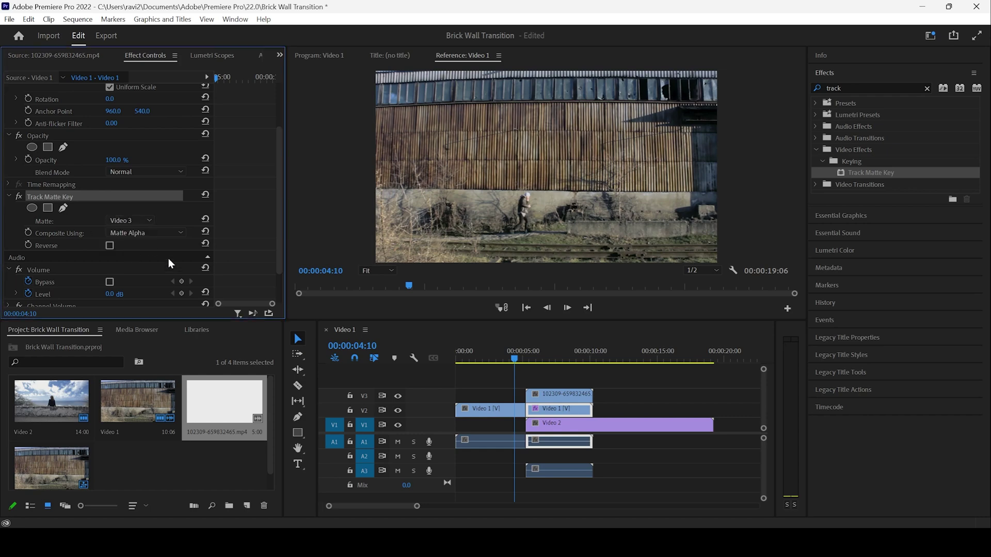
# - Set the Track Matte Key's Composite Using option to Matte Luma
pyautogui.click(549, 395)
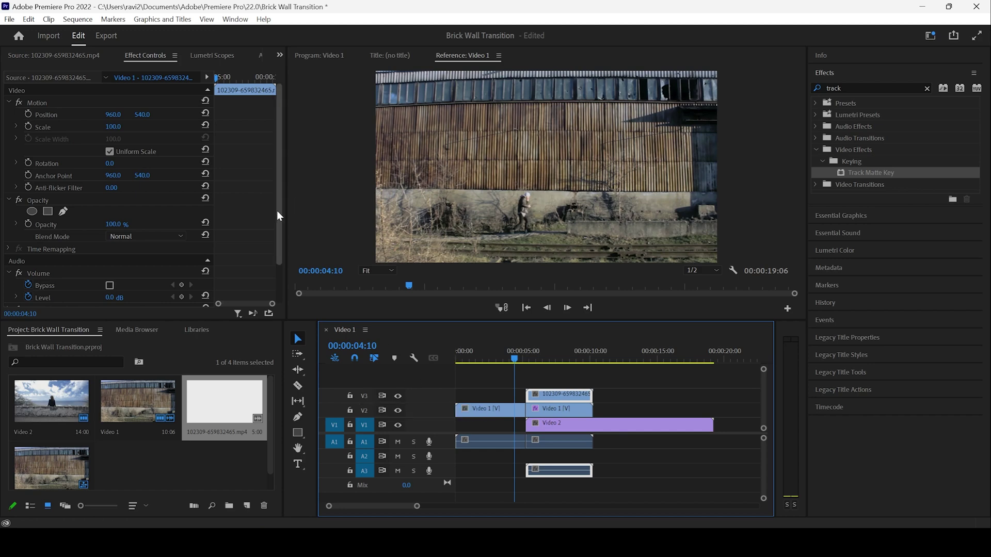
pyautogui.moveTo(280, 224); pyautogui.dragTo(281, 270)
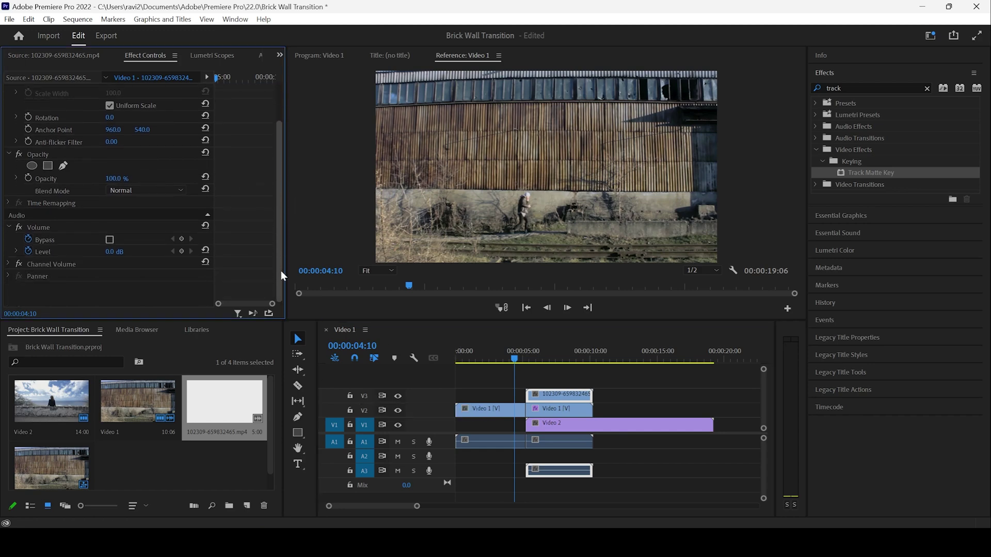
pyautogui.click(555, 412)
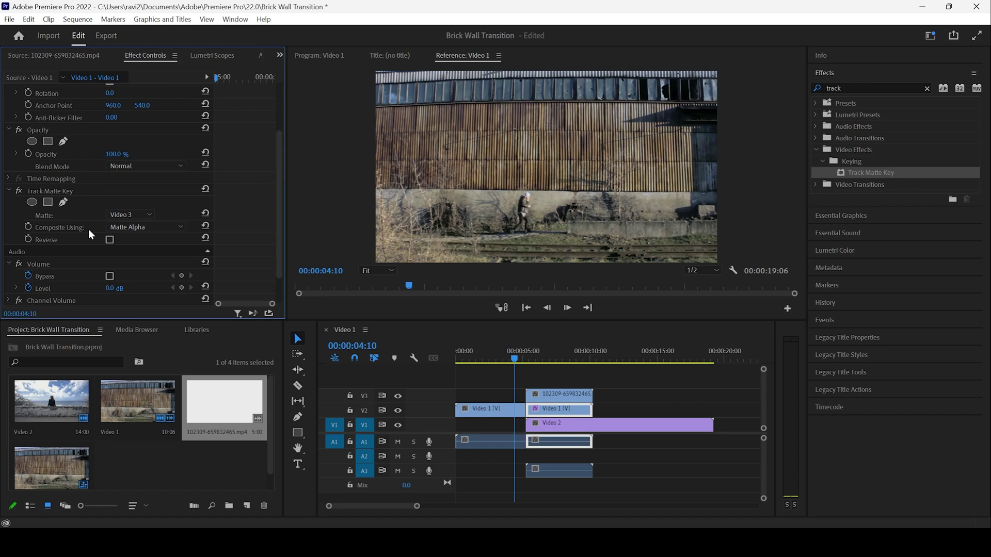
pyautogui.click(125, 228)
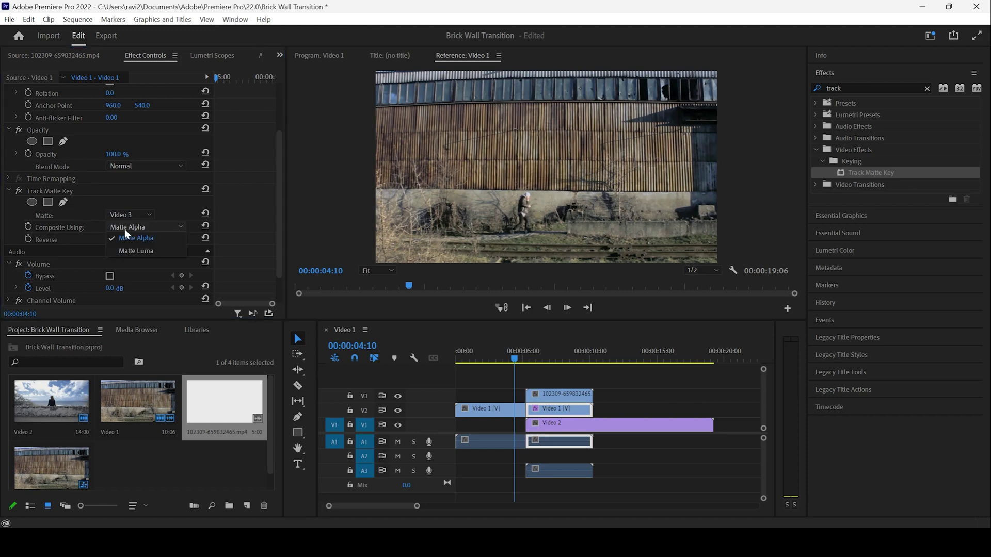
pyautogui.click(123, 249)
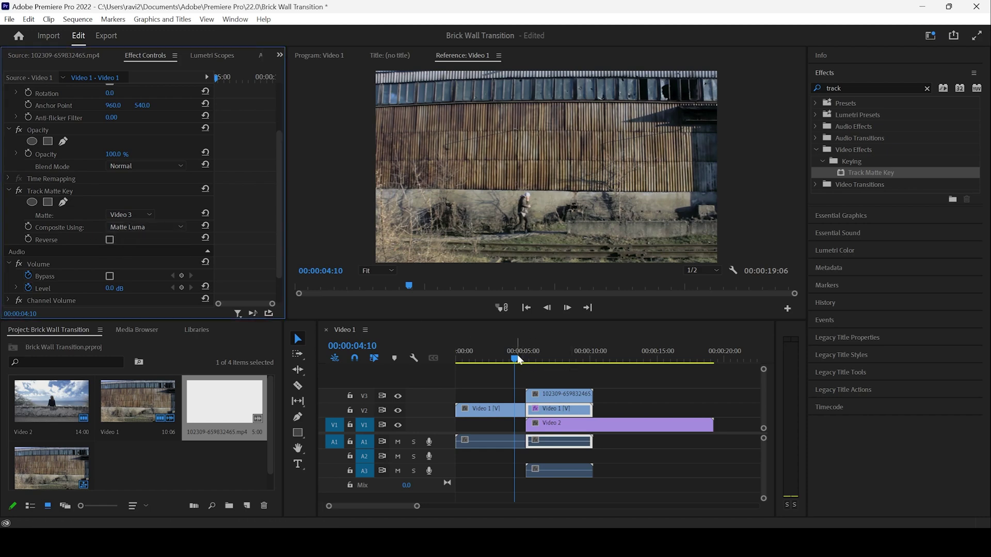
pyautogui.click(517, 355)
pyautogui.press('space')
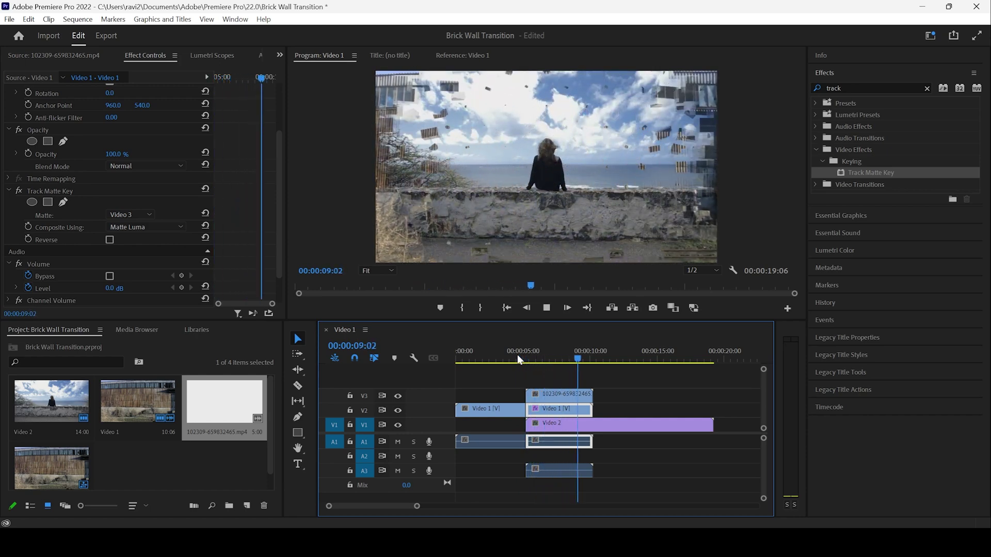
pyautogui.click(523, 359)
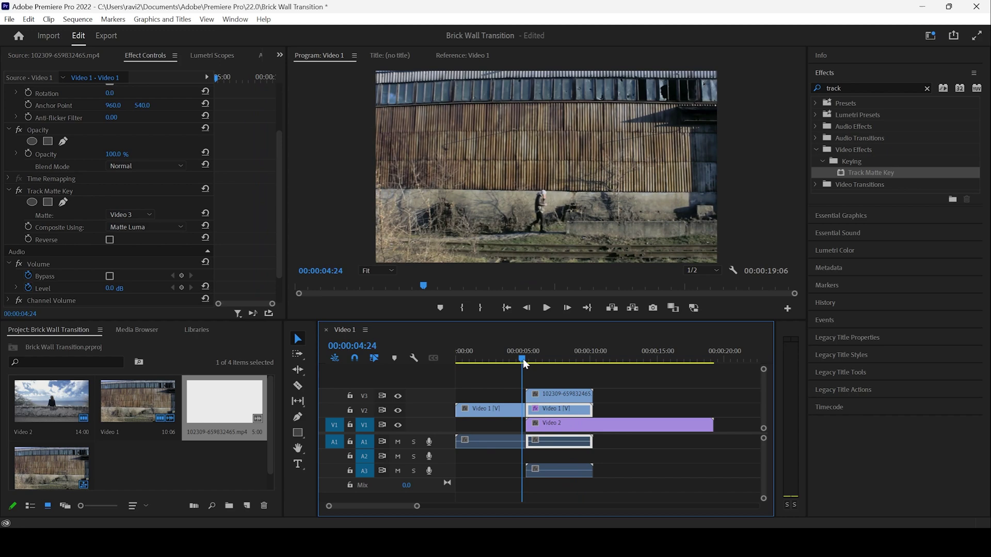
pyautogui.moveTo(525, 361); pyautogui.dragTo(533, 363)
pyautogui.click(521, 359)
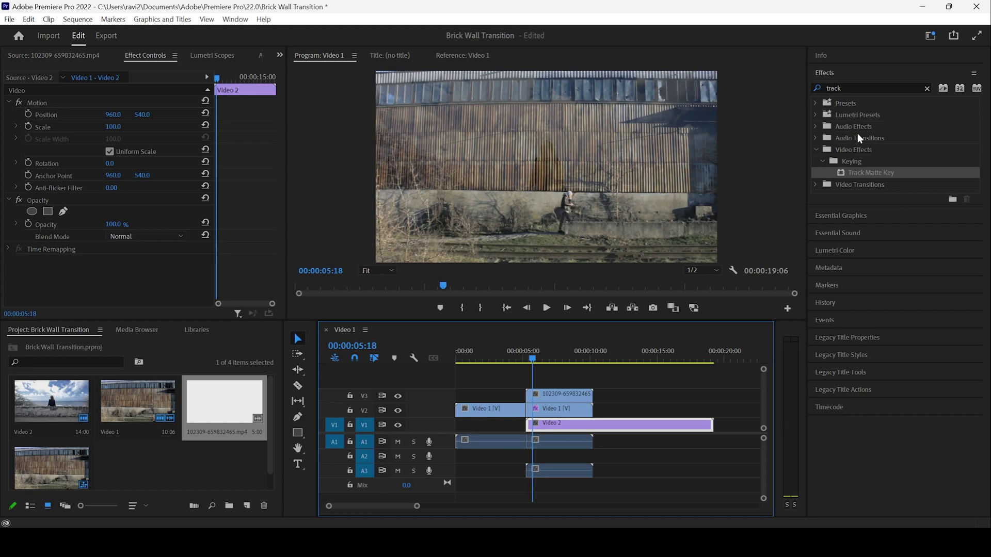
pyautogui.click(851, 88)
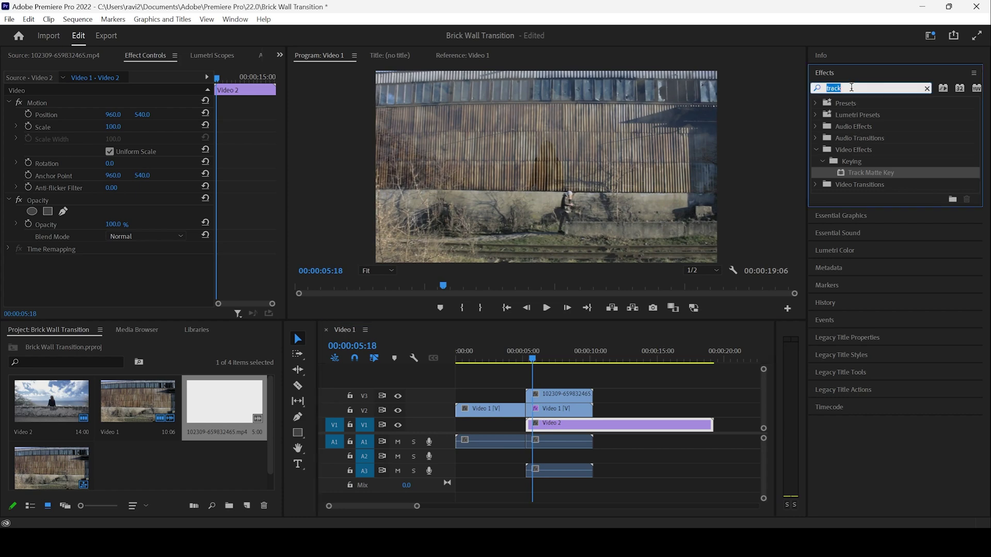
pyautogui.write('curves')
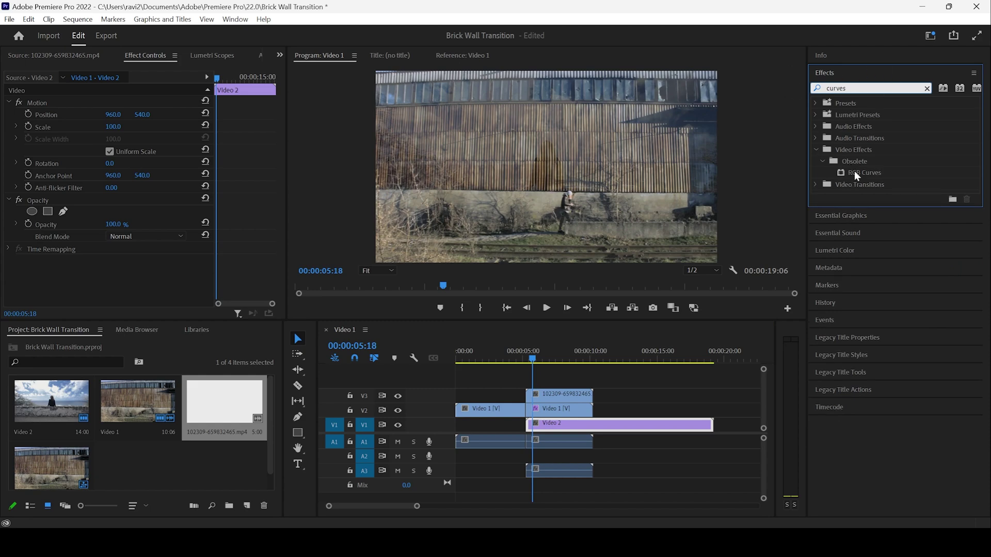
pyautogui.click(854, 172)
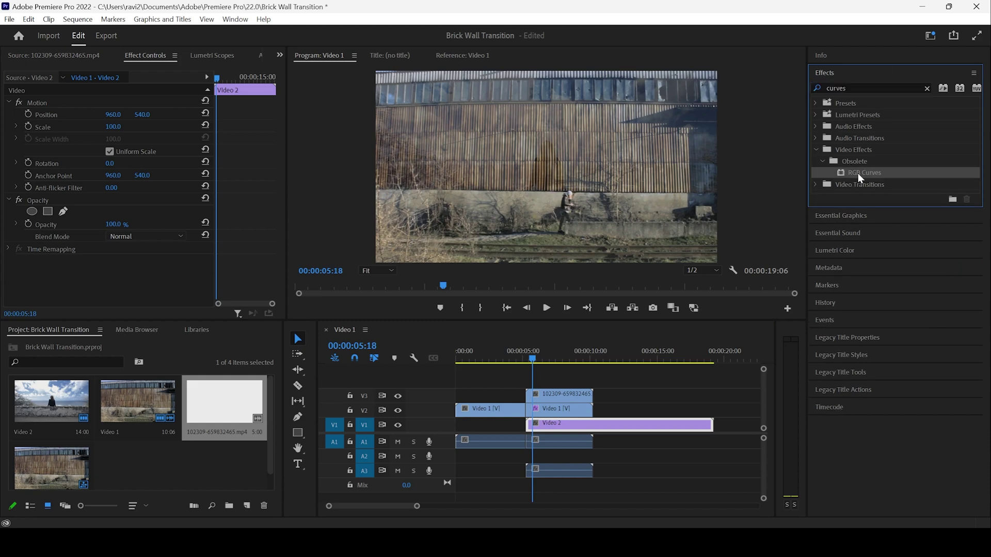
pyautogui.moveTo(858, 172); pyautogui.dragTo(548, 390)
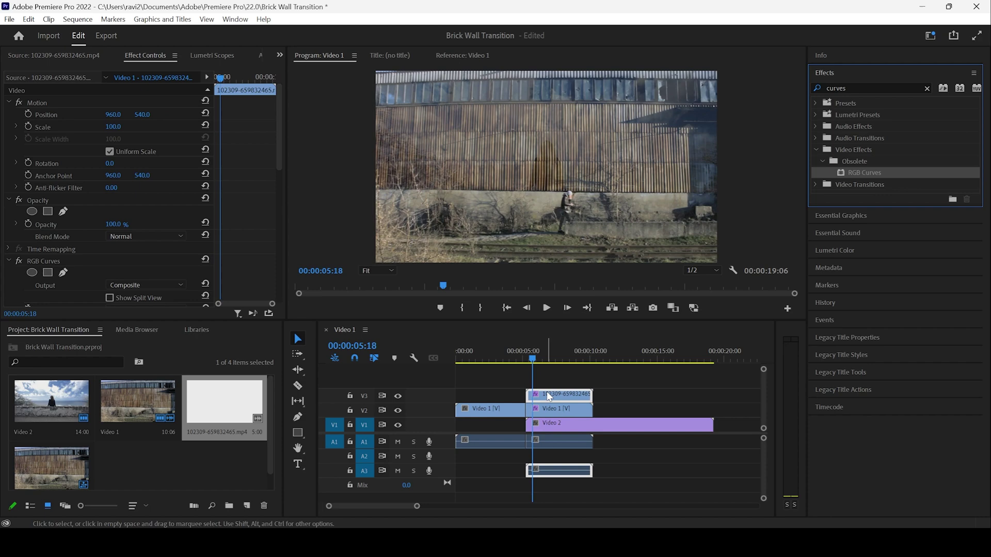
pyautogui.click(278, 148)
pyautogui.moveTo(278, 148); pyautogui.dragTo(276, 225)
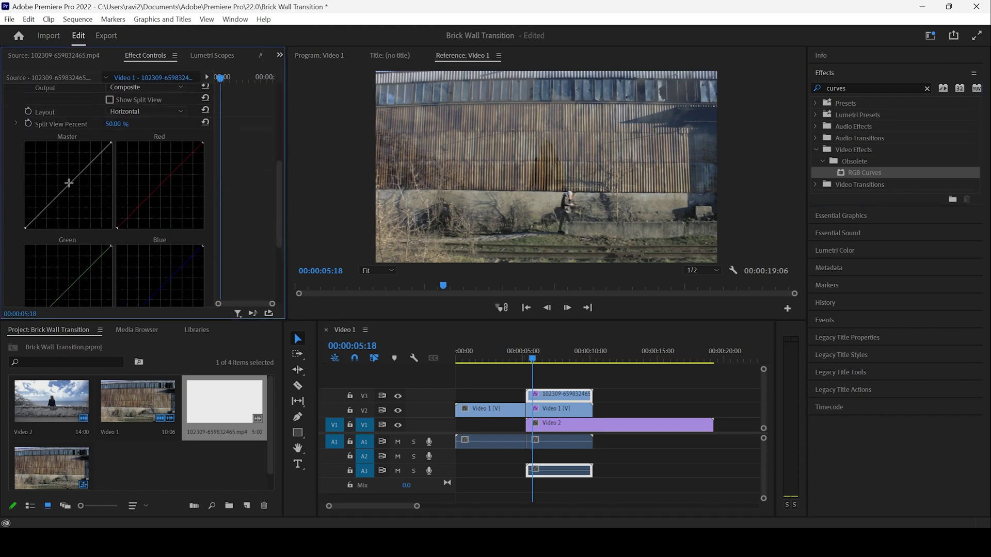
pyautogui.moveTo(68, 184); pyautogui.dragTo(41, 161)
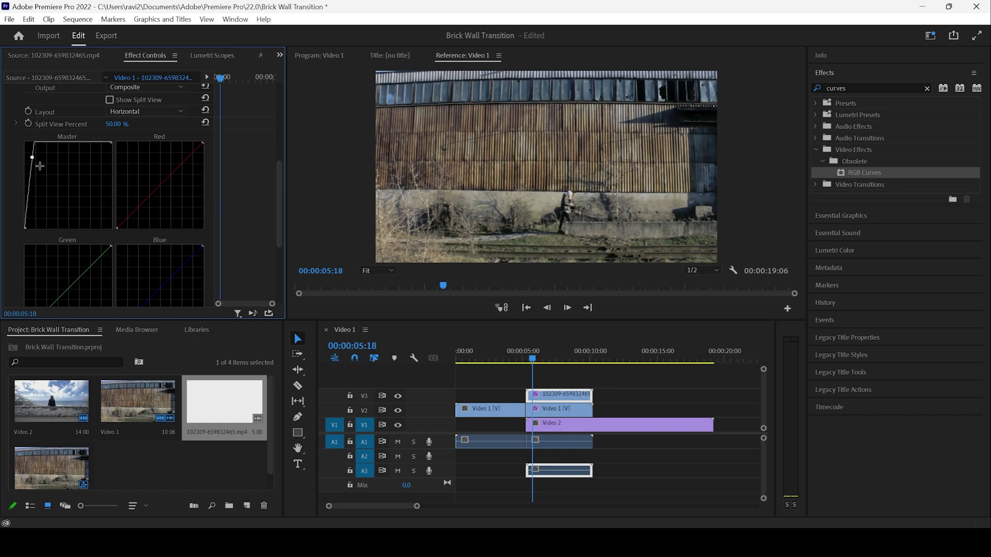
pyautogui.click(511, 352)
# - Play the transition, then change Program monitor playback resolution from 1/2 to Full
pyautogui.press('space')
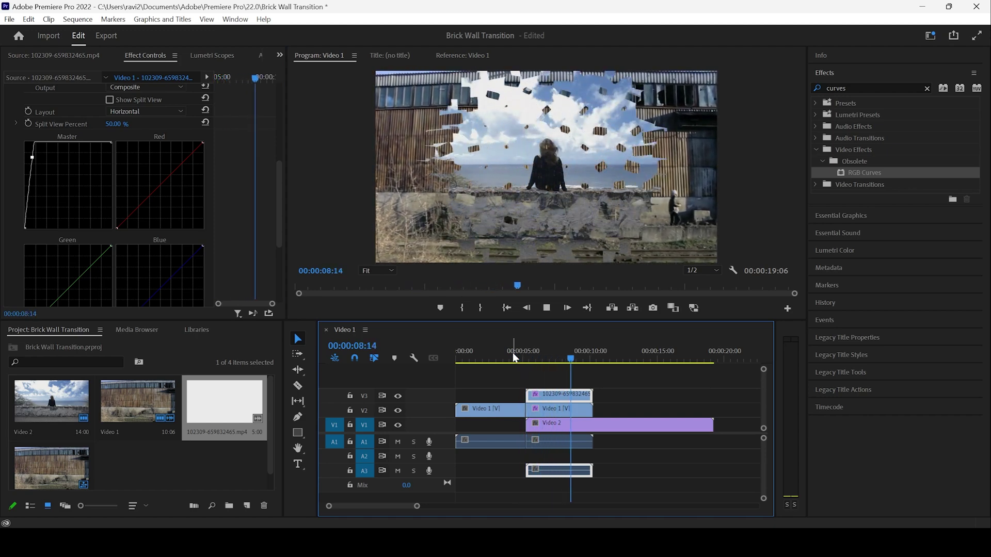
pyautogui.press('space')
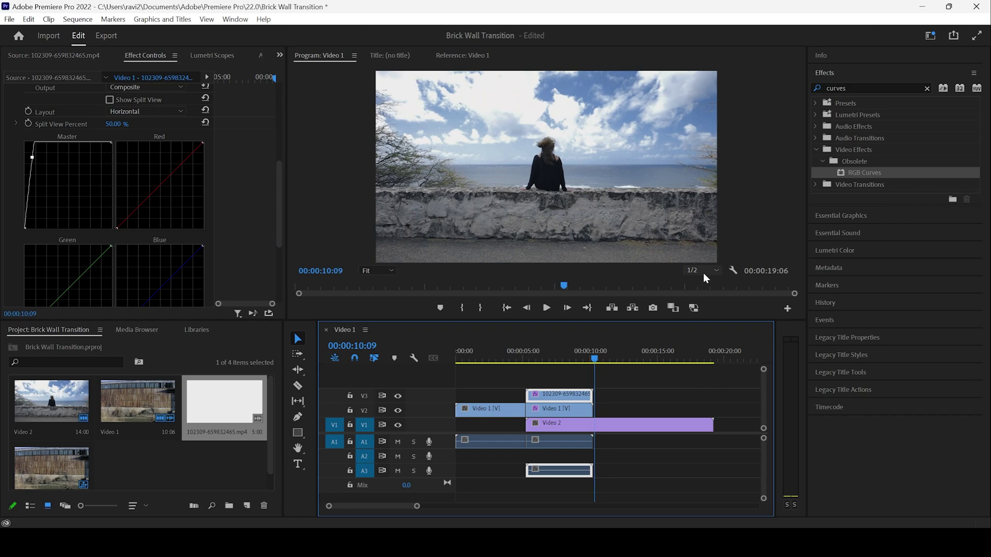
pyautogui.click(703, 272)
pyautogui.click(702, 283)
# - Replay the brick wall transition at full resolution from just before the cut
pyautogui.click(516, 351)
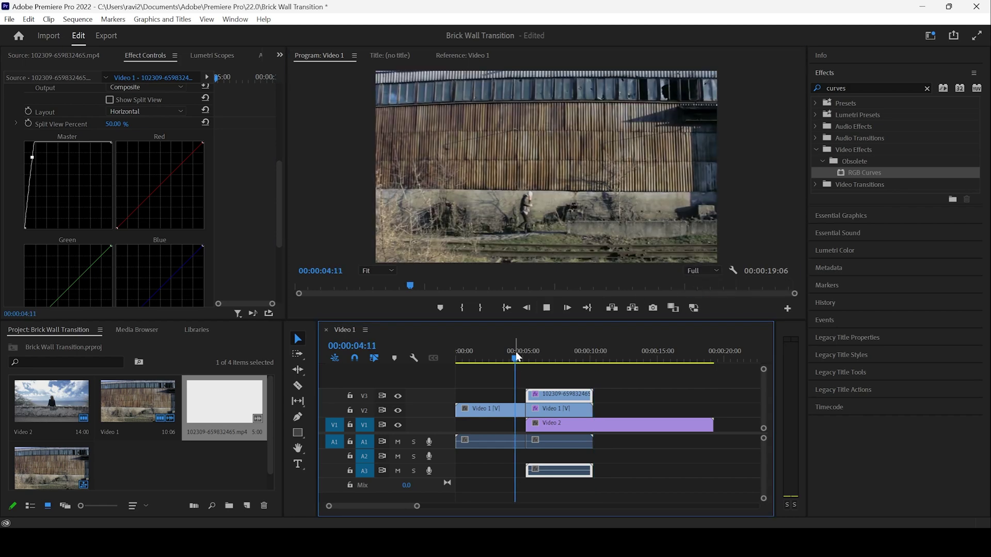
pyautogui.press('space')
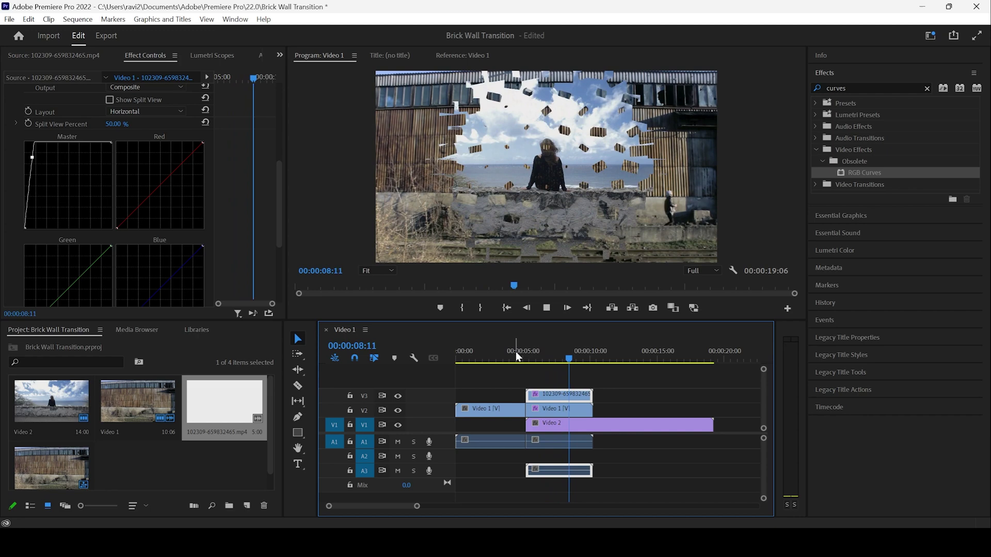
pyautogui.click(517, 354)
pyautogui.press('space')
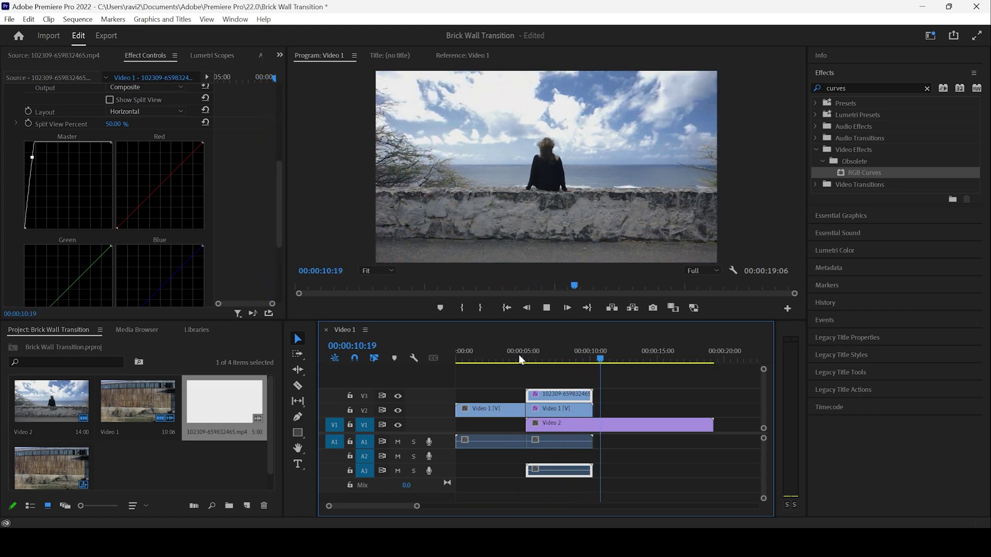
pyautogui.click(518, 354)
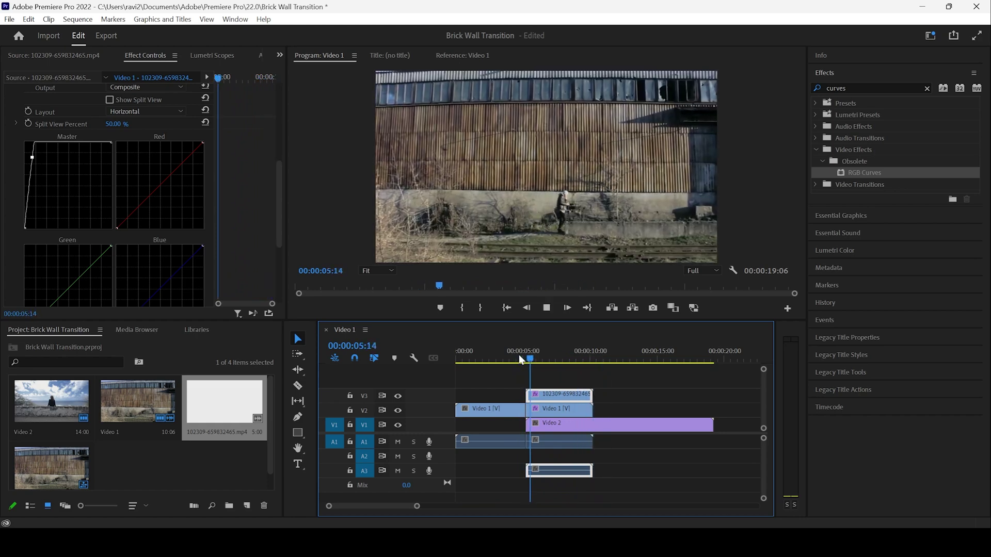